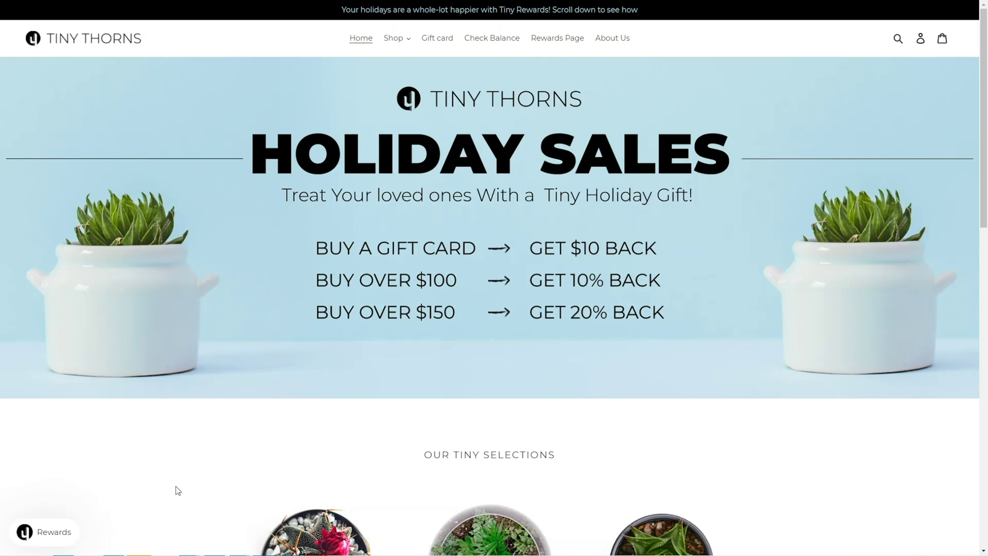
# - Browse the Tiny Thorns homepage and bring up the Rewards panel with its 5%, 10% and 15% cashback tiers
pyautogui.scroll(-5, 198, 511)
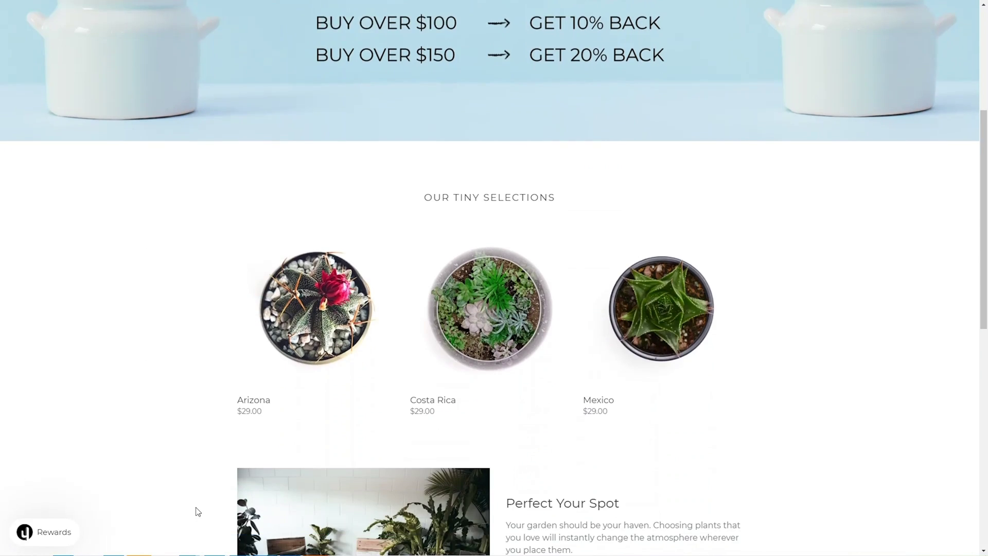
pyautogui.scroll(5, 198, 511)
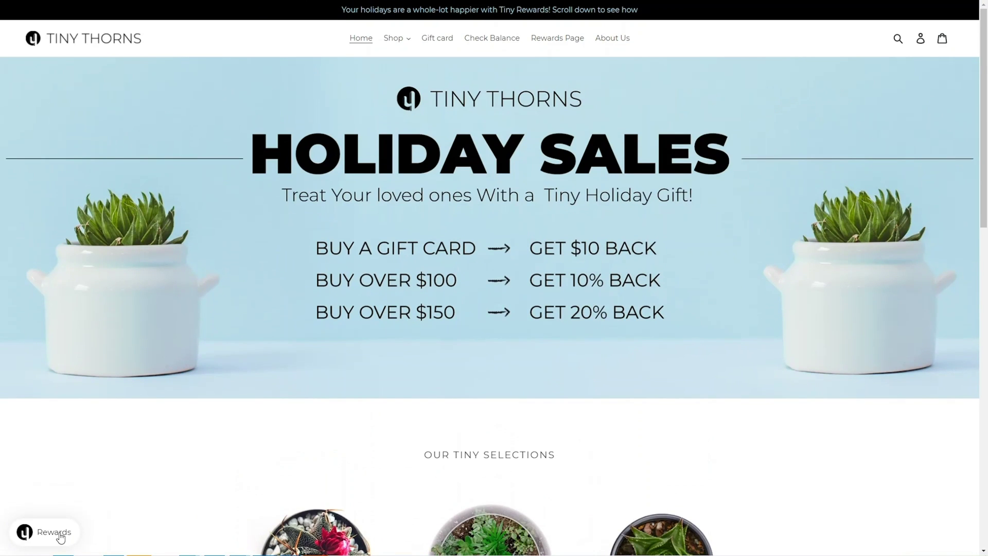
pyautogui.click(55, 532)
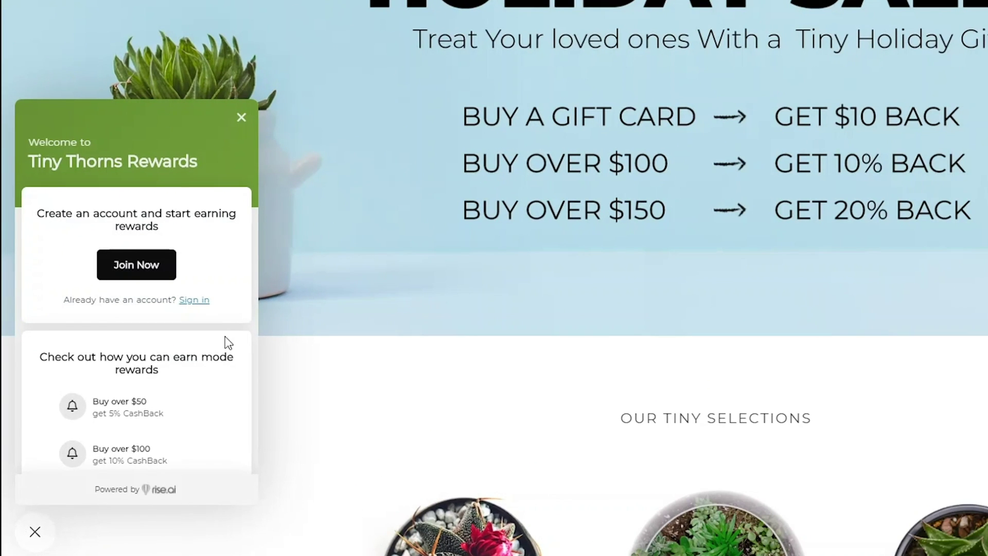
pyautogui.scroll(-3, 223, 310)
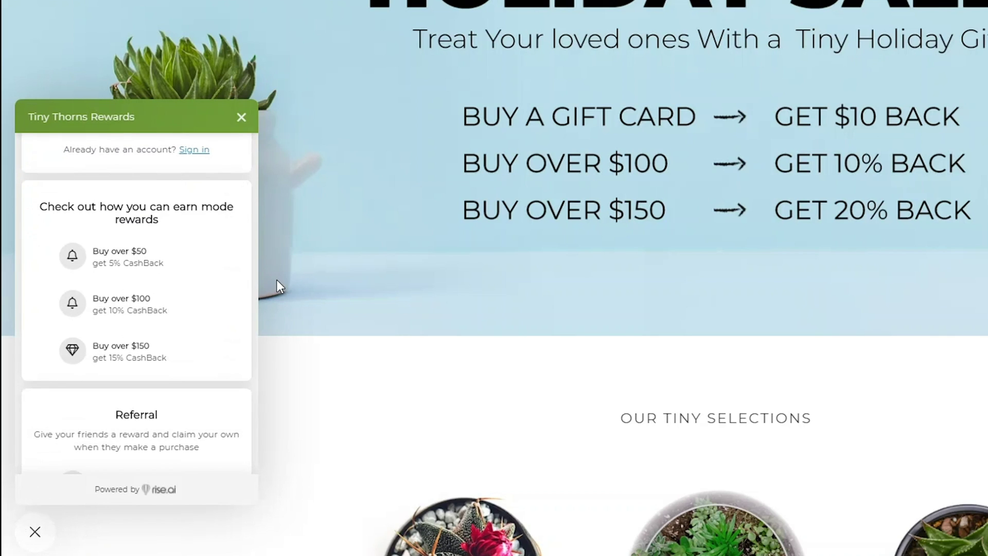
pyautogui.scroll(3, 217, 371)
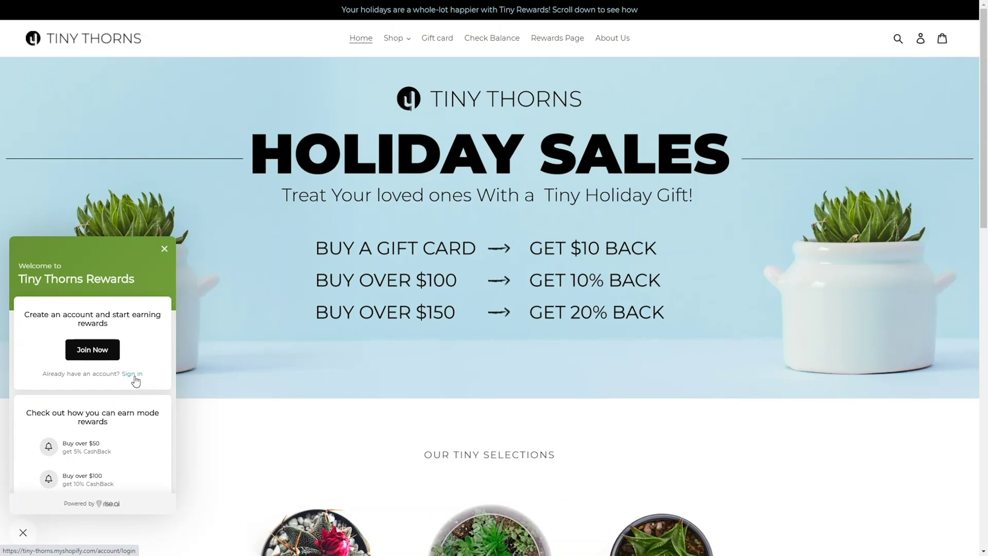
# - Sign in to the customer account and review the rewards panel as a signed-in customer
pyautogui.click(195, 301)
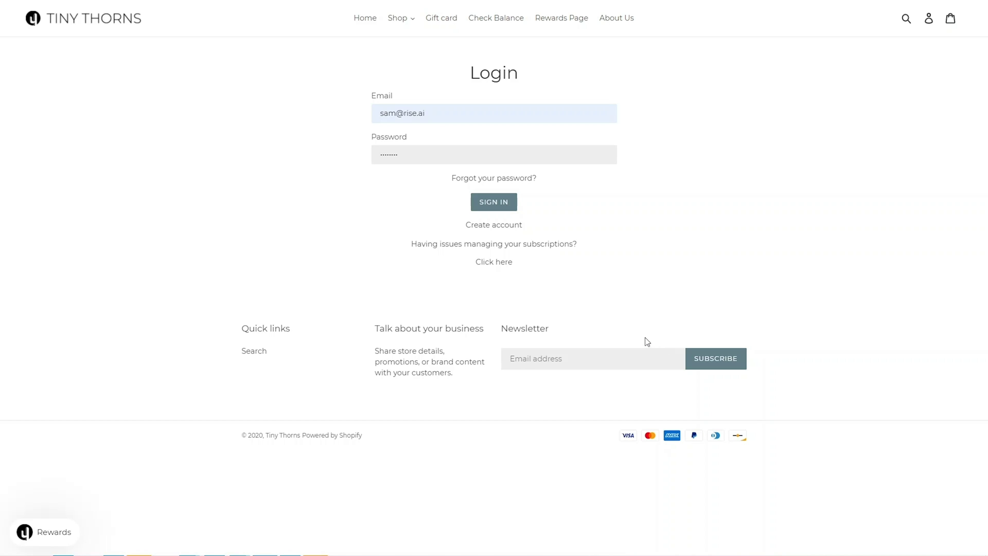
pyautogui.click(508, 210)
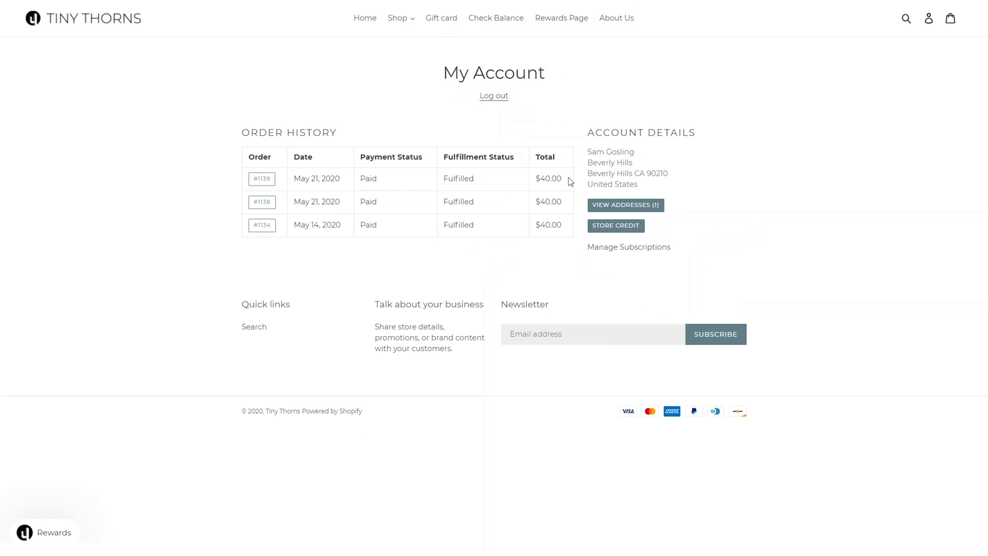
pyautogui.click(61, 531)
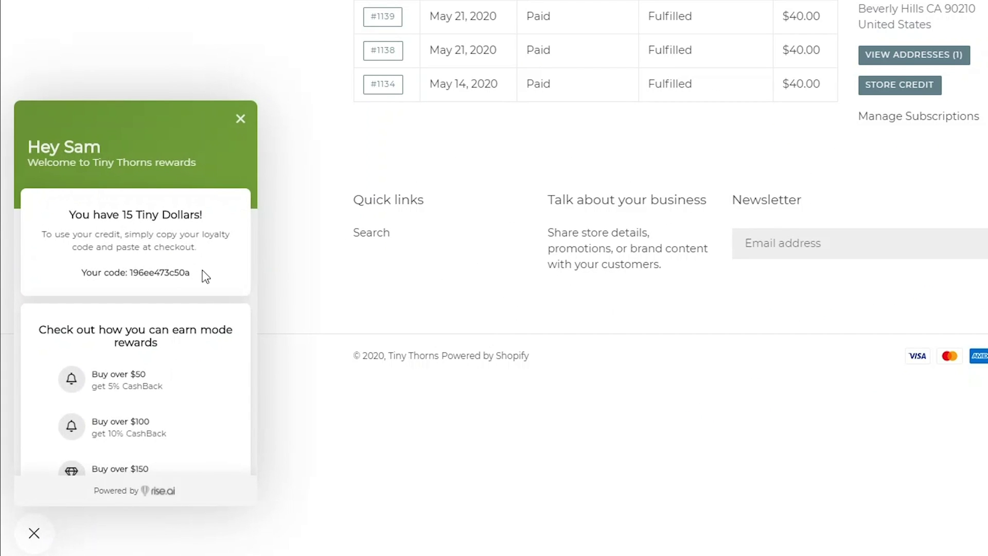
pyautogui.scroll(-6, 206, 277)
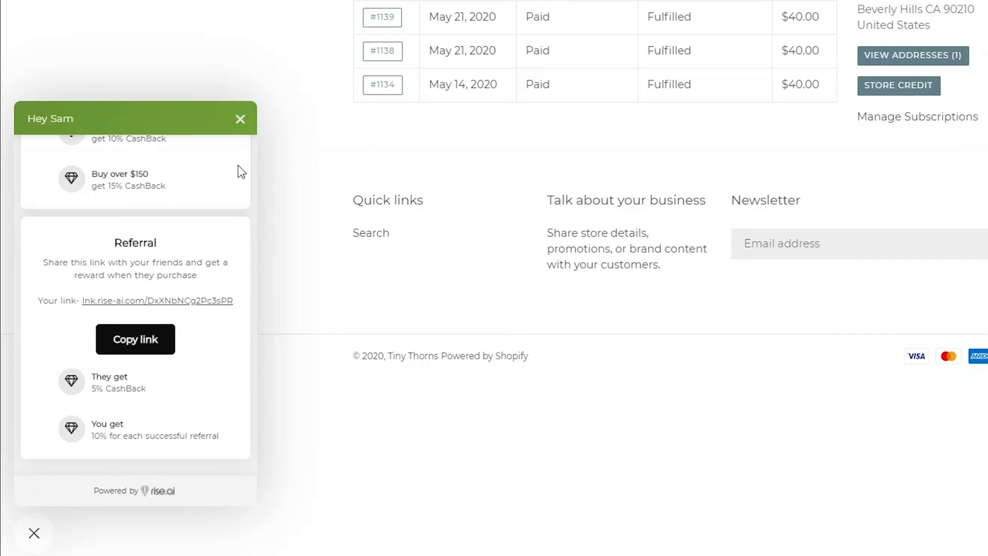
pyautogui.click(231, 136)
# - Redeem the pasted gift card code from the store credit summary, raising credit to $65
pyautogui.click(863, 103)
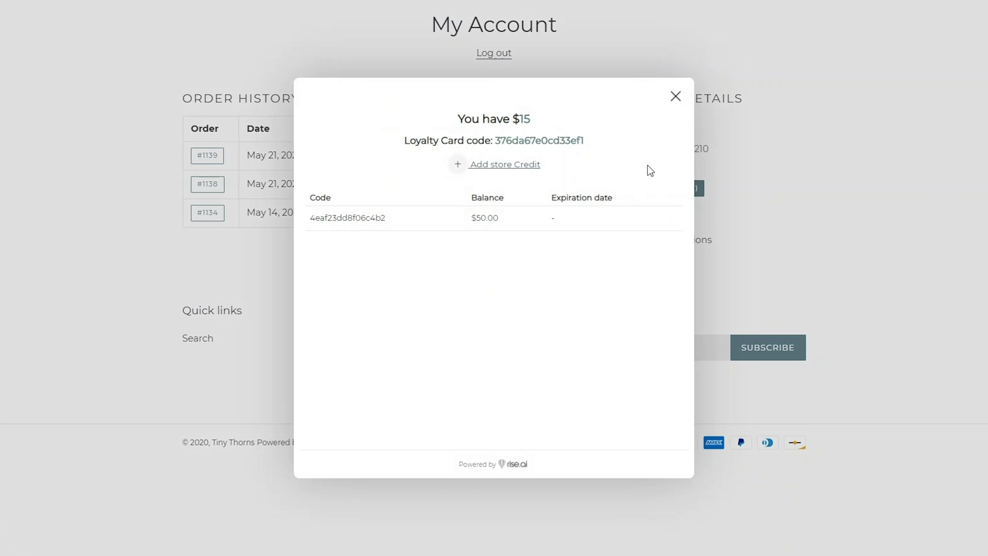
pyautogui.click(530, 174)
pyautogui.click(510, 175)
pyautogui.click(495, 208)
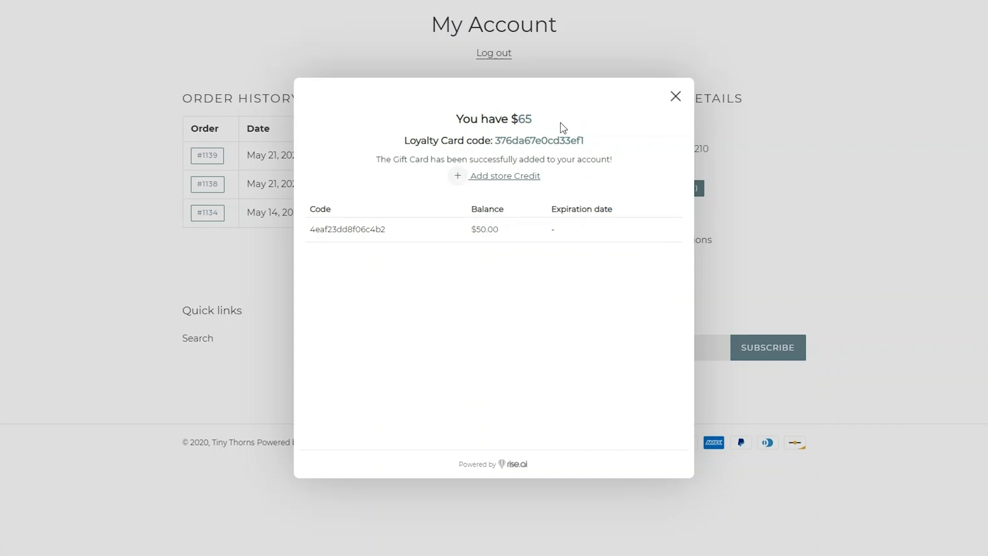
# - Close the store credit summary and apply the pasted loyalty card code to the notebook order
pyautogui.click(676, 97)
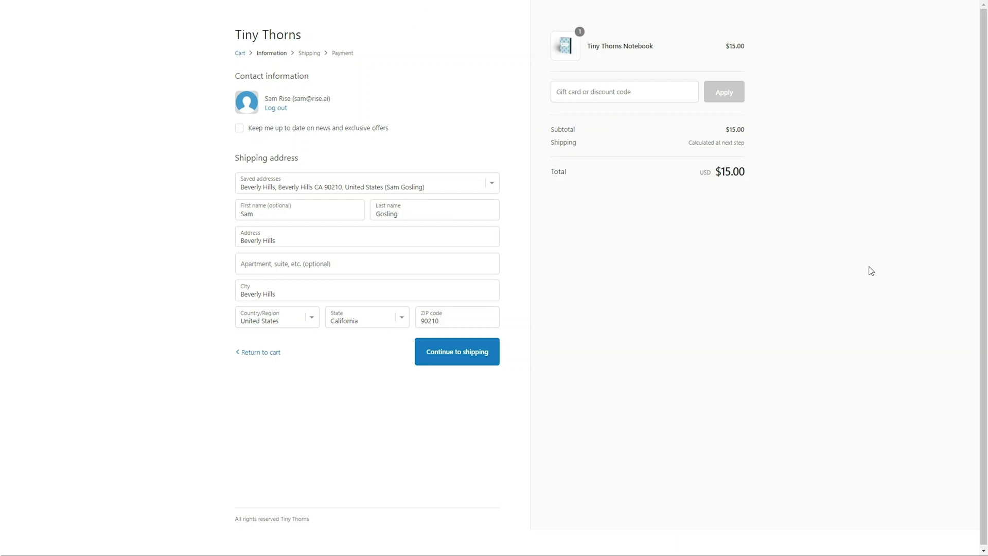
pyautogui.click(664, 93)
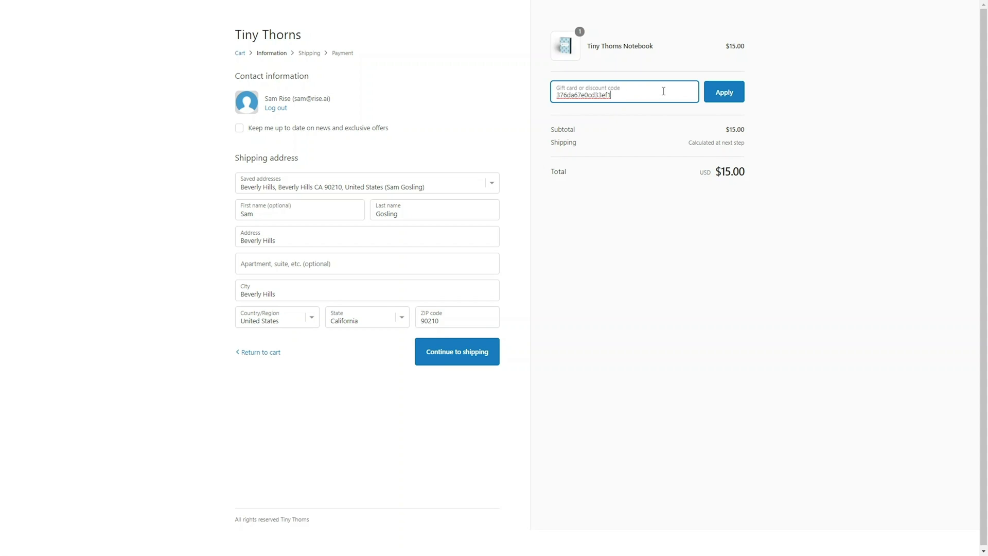
pyautogui.click(717, 100)
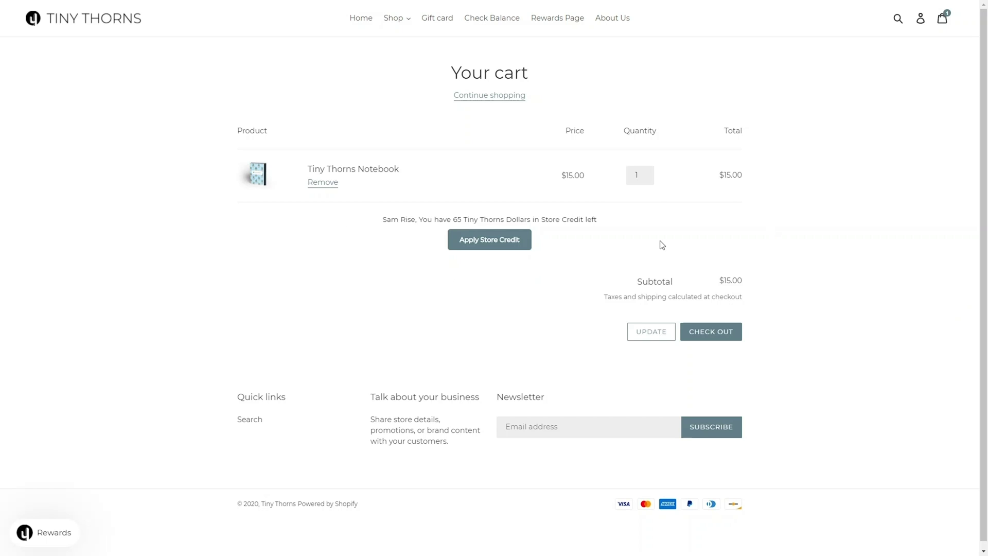
# - Apply the available store credit from the cart and again on the checkout page
pyautogui.click(515, 239)
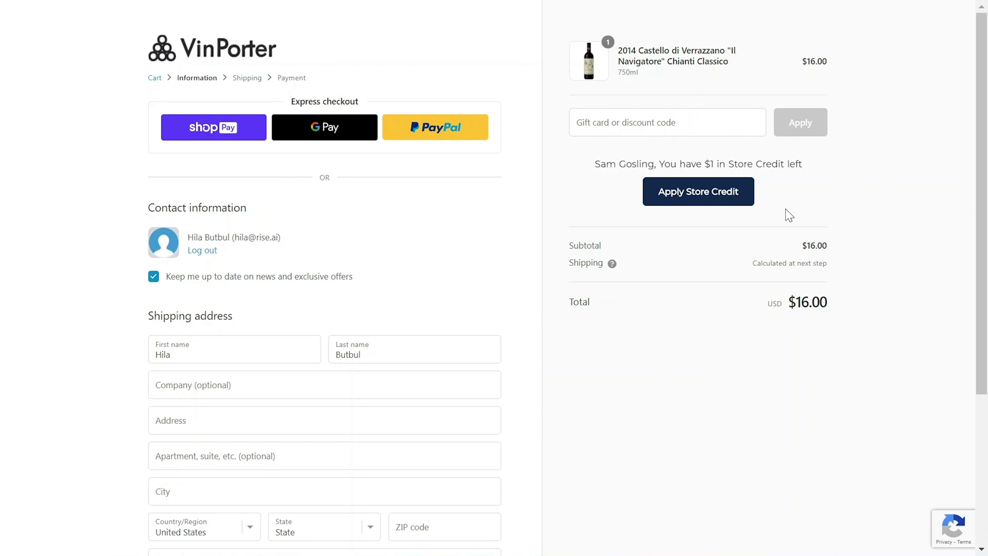
pyautogui.click(746, 196)
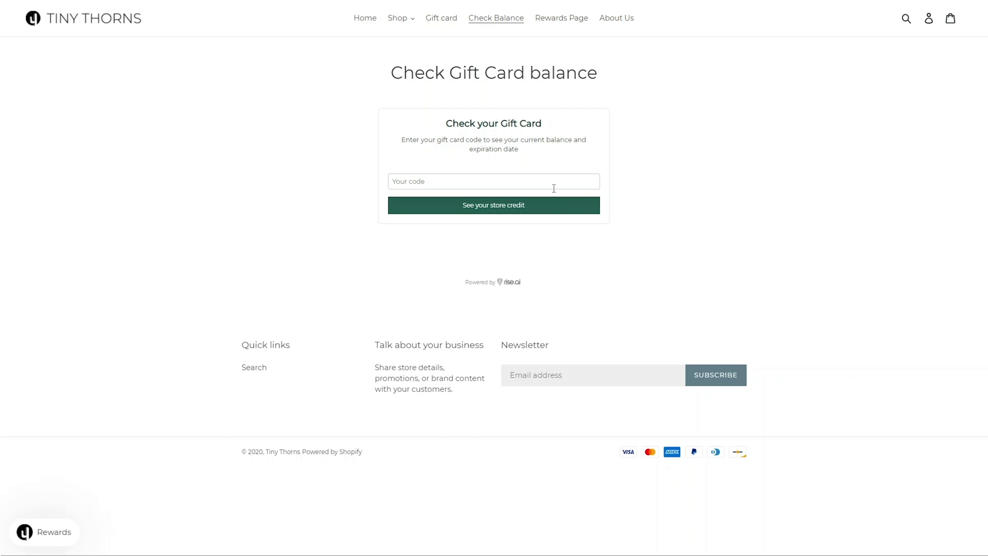
# - Check the pasted loyalty card code's balance, which shows $65 of store credit
pyautogui.click(538, 177)
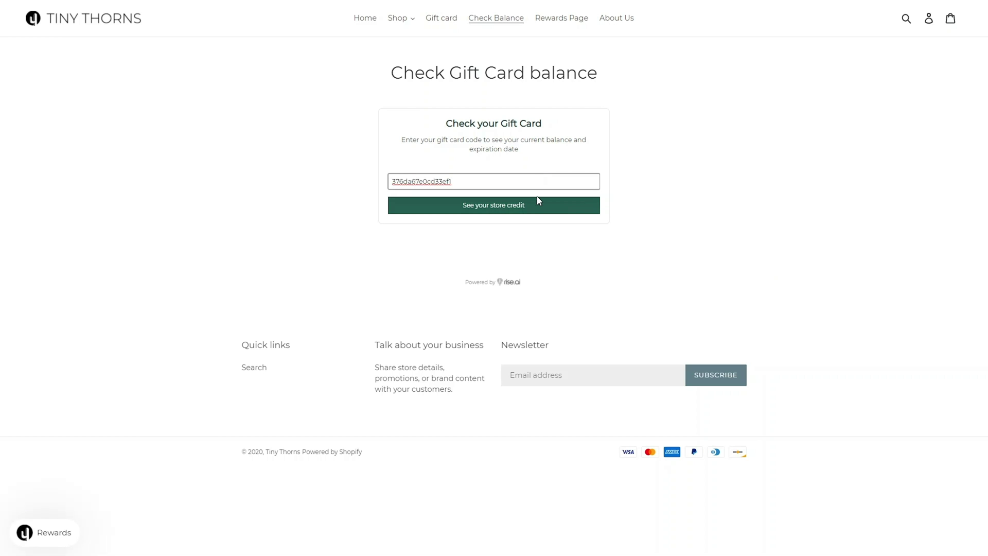
pyautogui.click(537, 202)
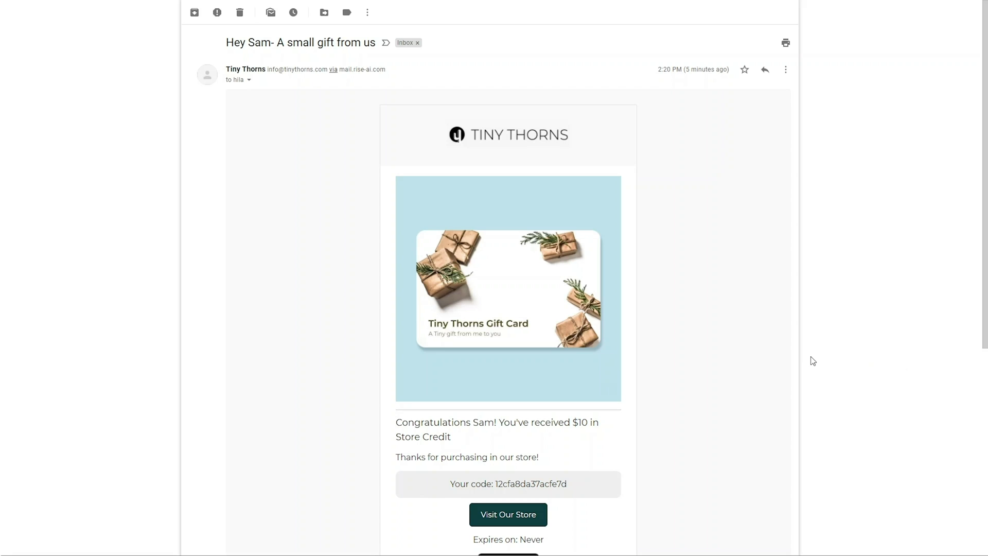
# - Scroll through the Gmail message announcing $10 in never-expiring store credit
pyautogui.scroll(-1, 672, 306)
pyautogui.scroll(-3, 673, 306)
pyautogui.scroll(3, 673, 306)
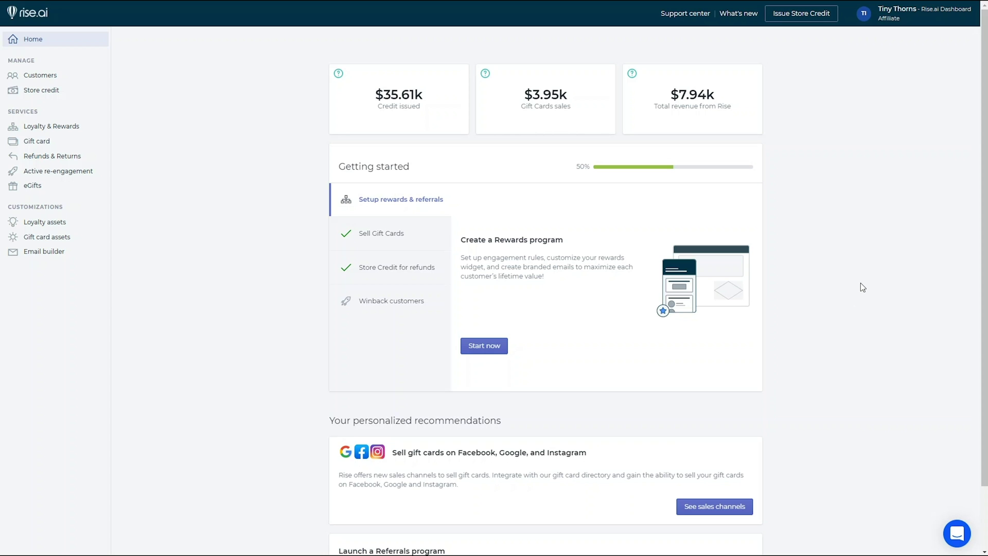
# - Go to Loyalty & Rewards in the sidebar and browse the Create WorkFlow template cards
pyautogui.click(78, 127)
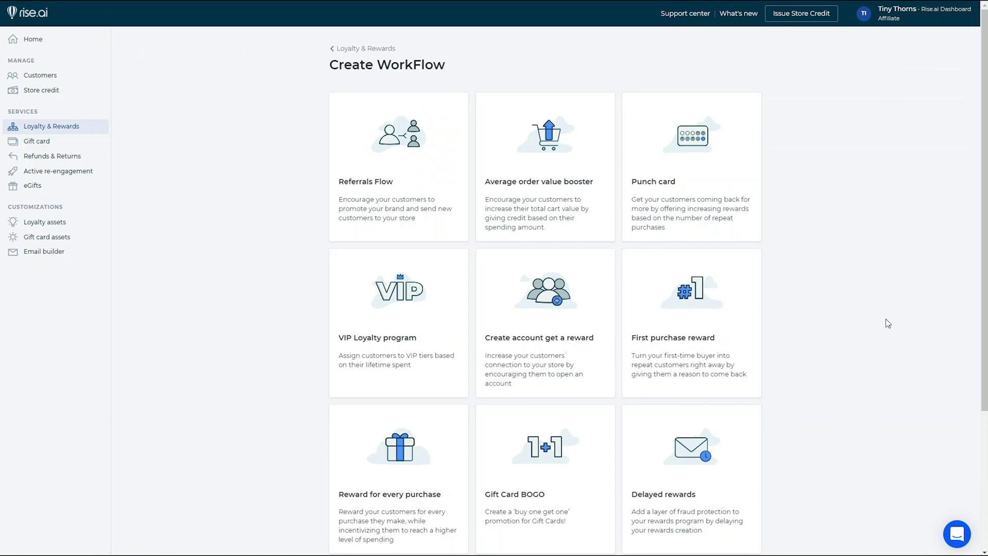
pyautogui.scroll(-3, 886, 320)
pyautogui.scroll(3, 891, 325)
# - Preview the Average order value booster's 500, 300 and 200 credit tiers, then close it
pyautogui.click(588, 221)
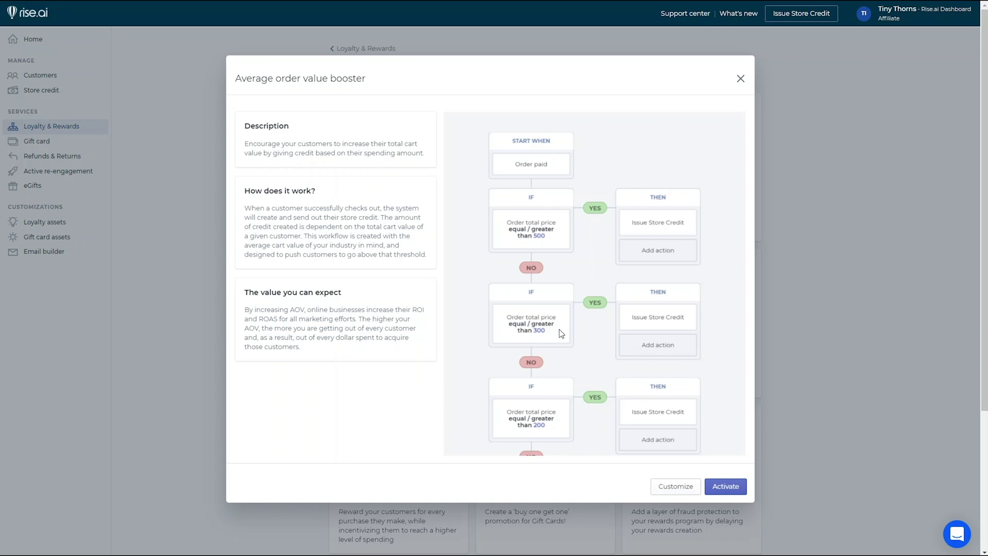
pyautogui.click(741, 78)
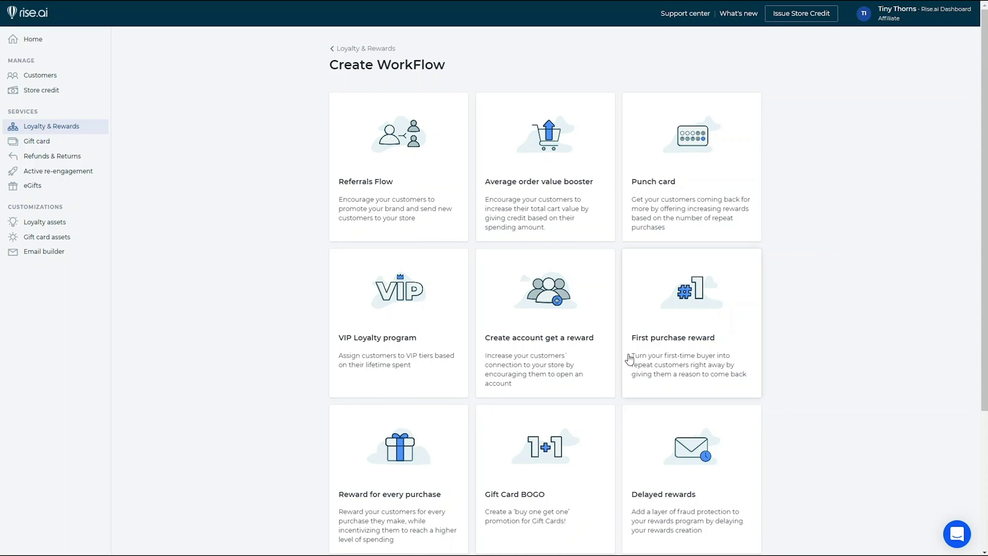
pyautogui.click(662, 364)
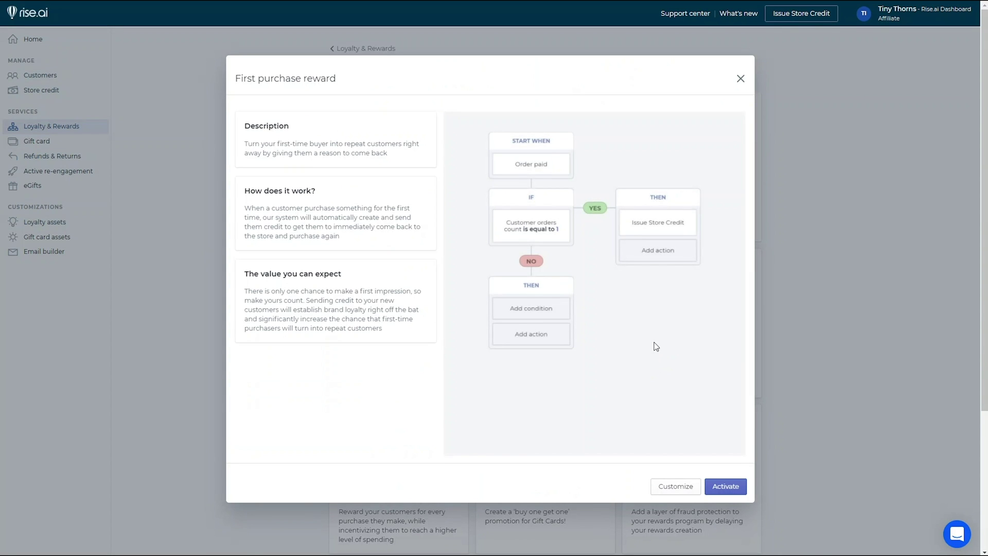
pyautogui.click(739, 79)
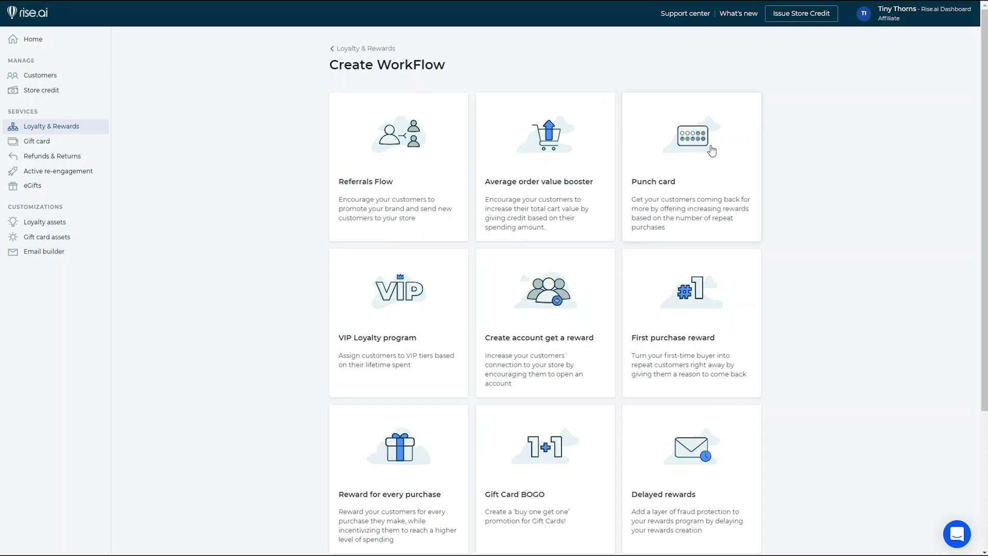
pyautogui.click(549, 350)
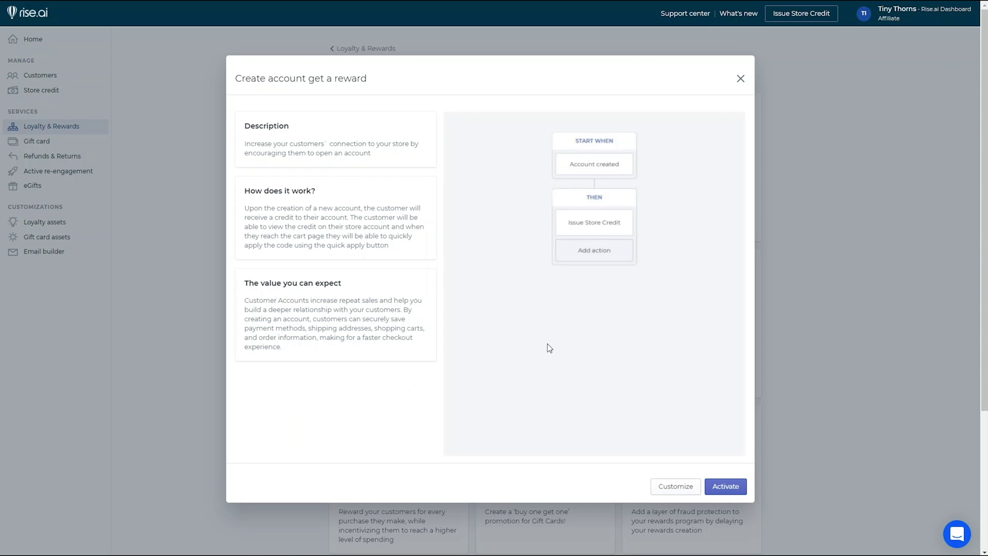
pyautogui.click(741, 80)
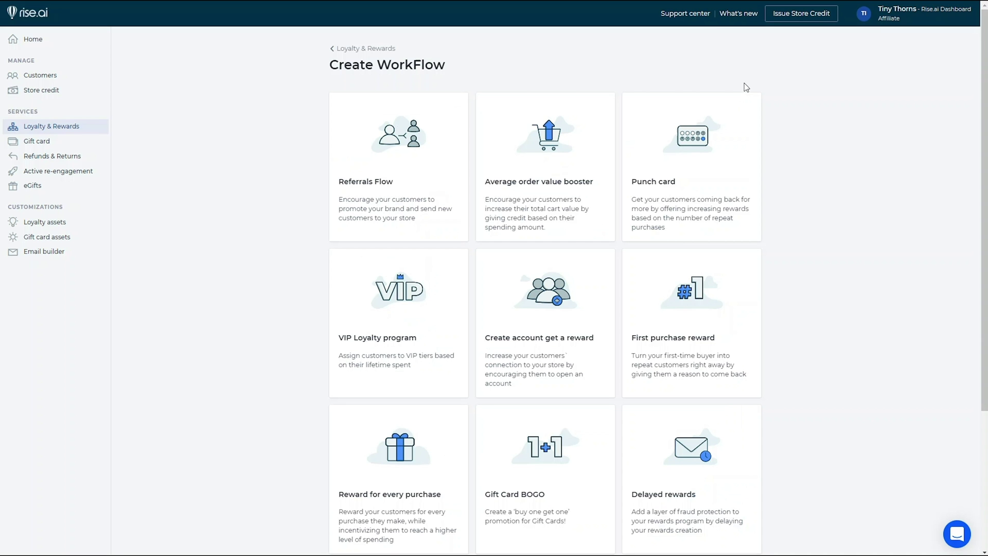
pyautogui.click(439, 206)
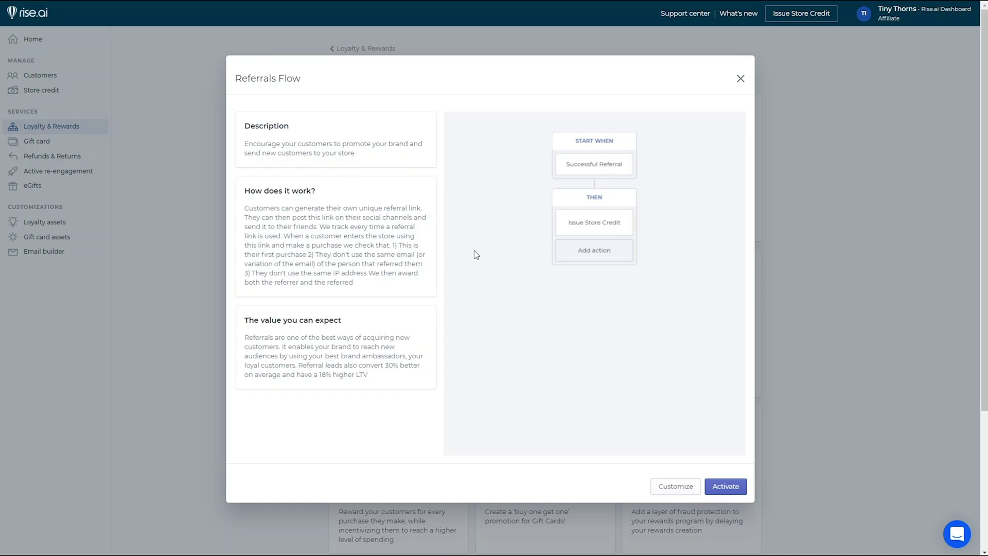
pyautogui.click(737, 81)
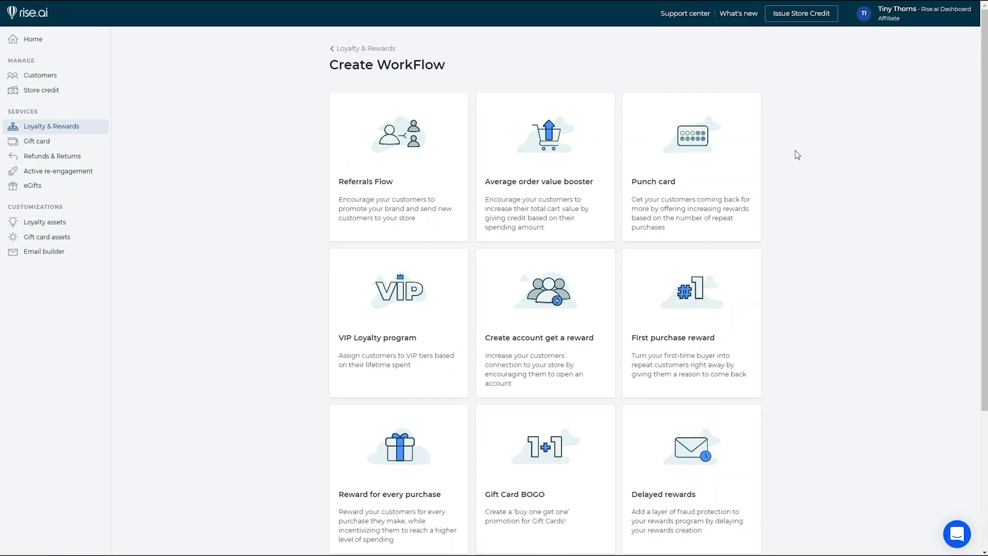
# - Preview the VIP Loyalty program template with its 1500 and 750 lifetime-spend reward tiers
pyautogui.click(448, 311)
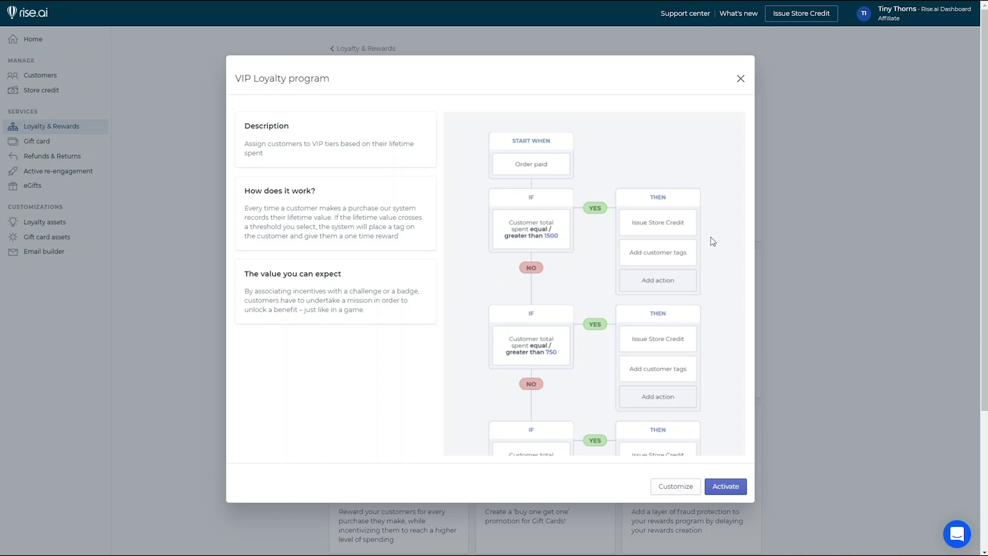
# - Close the VIP program details, go to Loyalty assets, and briefly preview the Quick apply editor
pyautogui.click(739, 79)
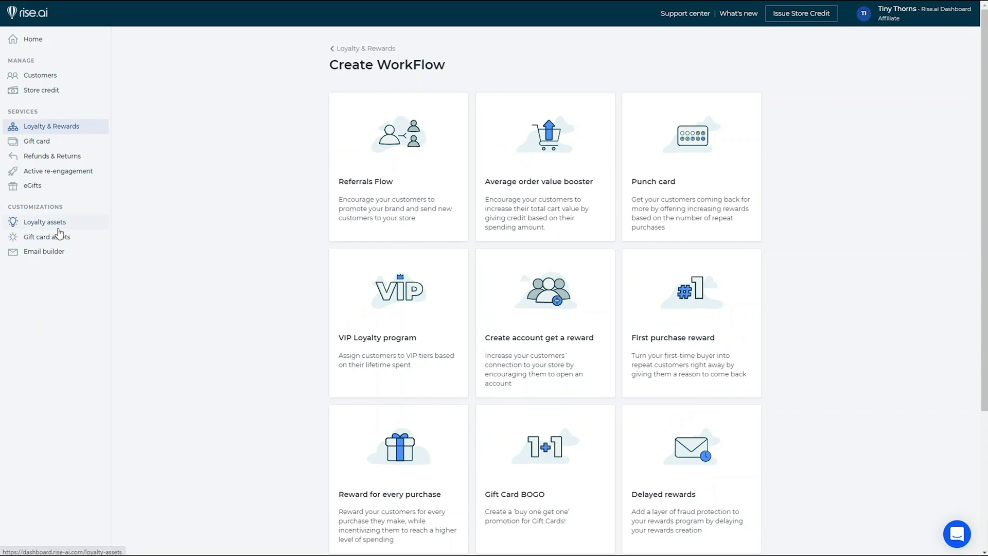
pyautogui.click(60, 226)
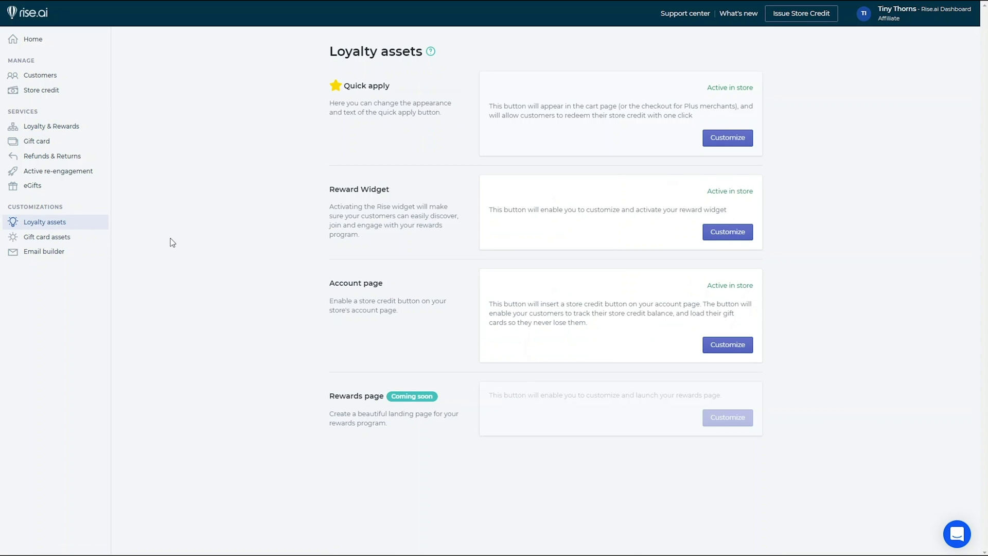
pyautogui.click(728, 138)
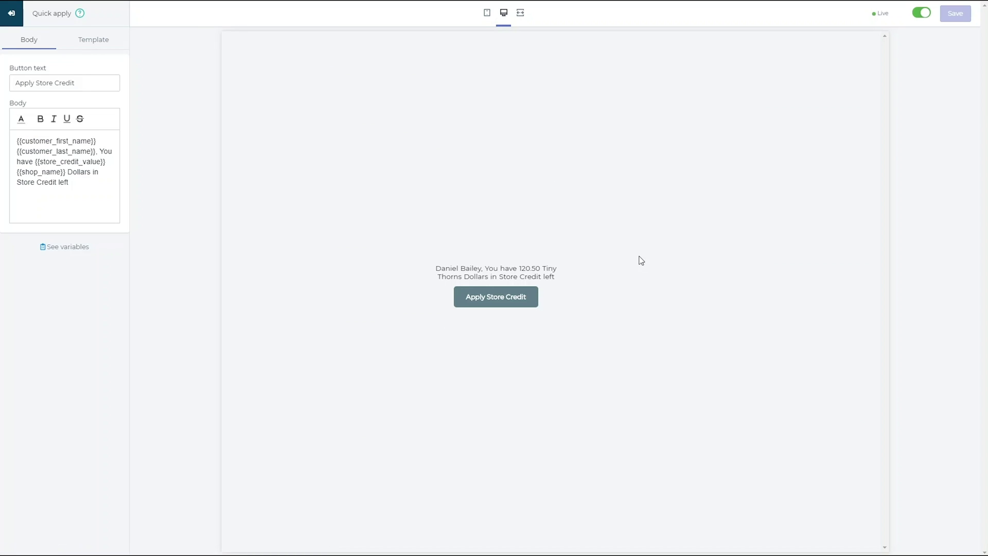
pyautogui.click(13, 22)
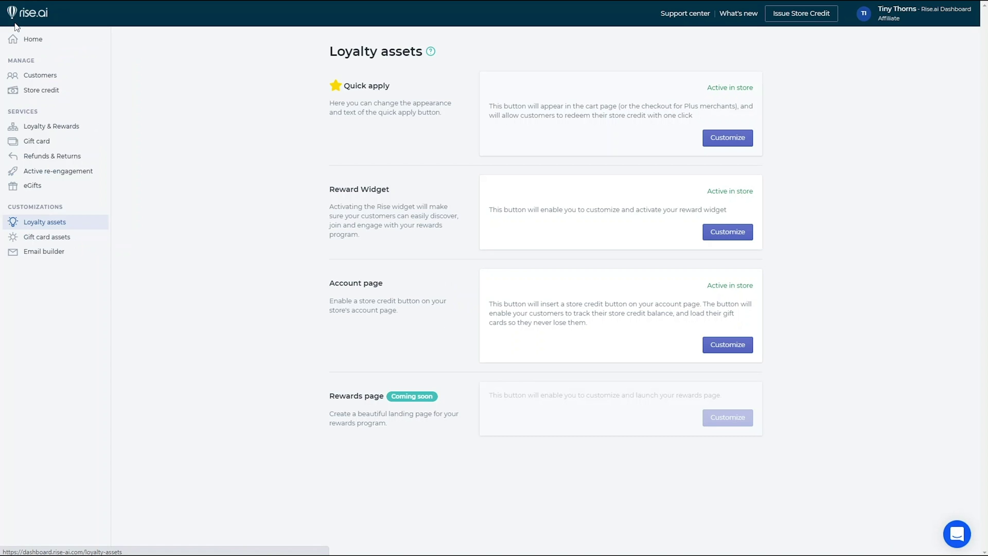
# - Open the Reward Widget editor and preview its rewards popup as a visitor, then as a member
pyautogui.click(745, 234)
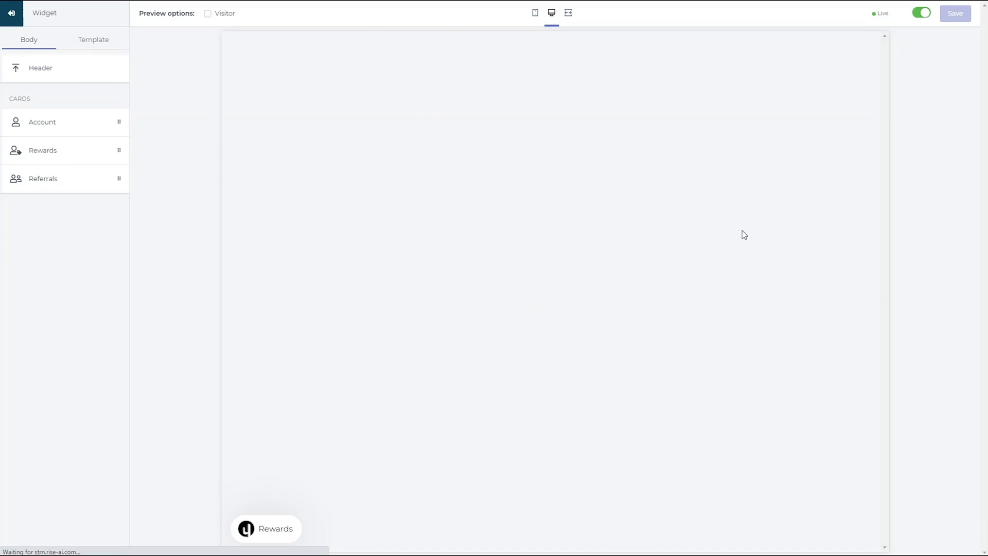
pyautogui.click(277, 526)
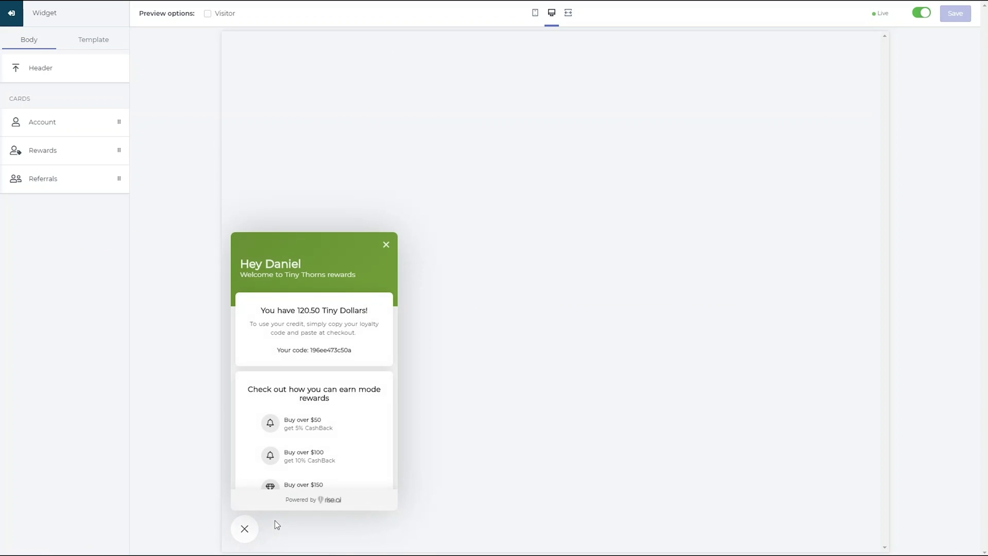
pyautogui.click(208, 14)
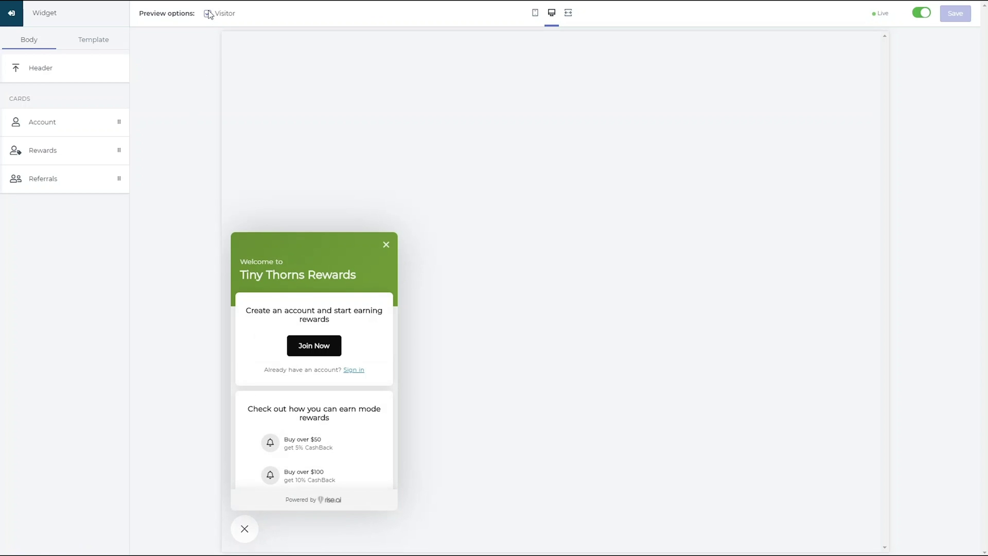
pyautogui.click(208, 13)
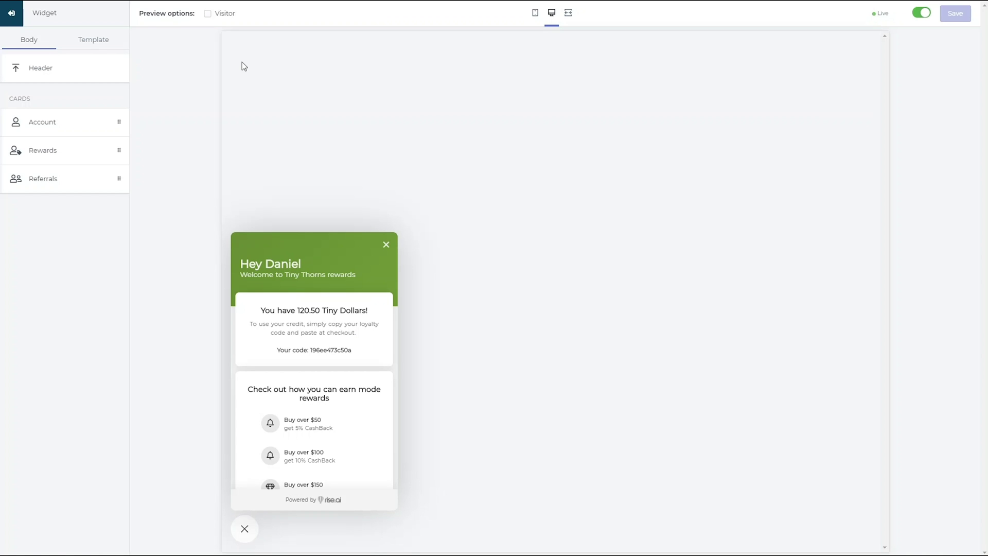
# - In the Account card, copy the customer last name variable and toggle its visibility off and on
pyautogui.click(91, 124)
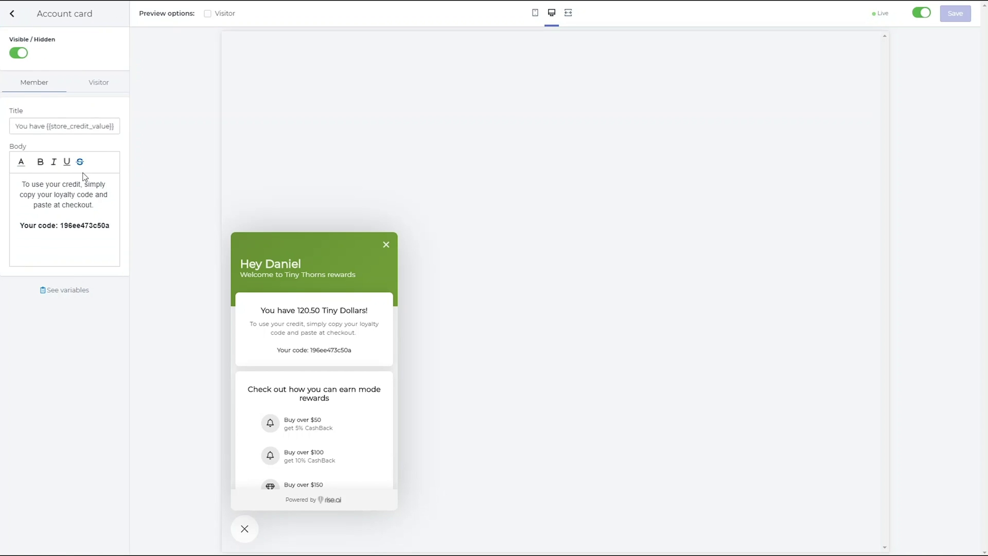
pyautogui.click(79, 291)
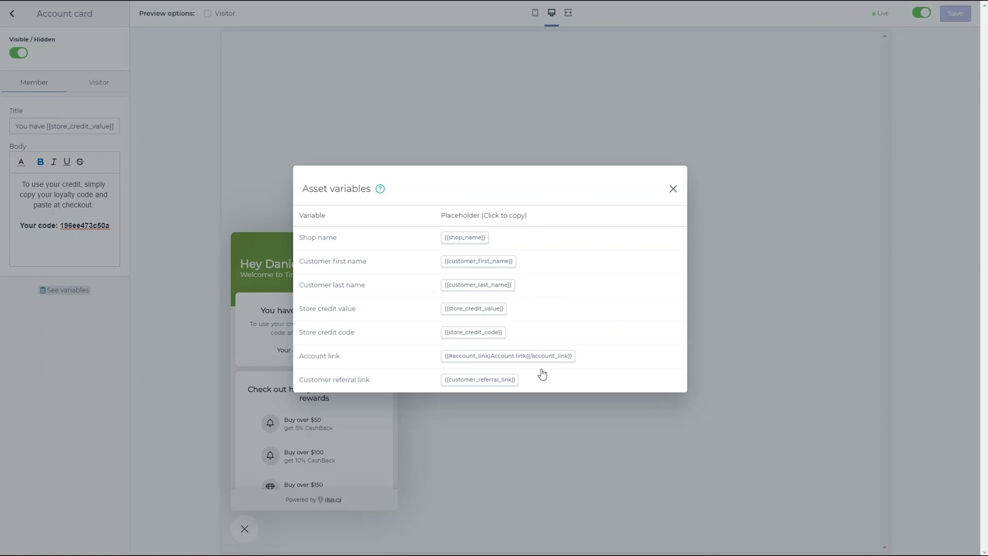
pyautogui.click(459, 287)
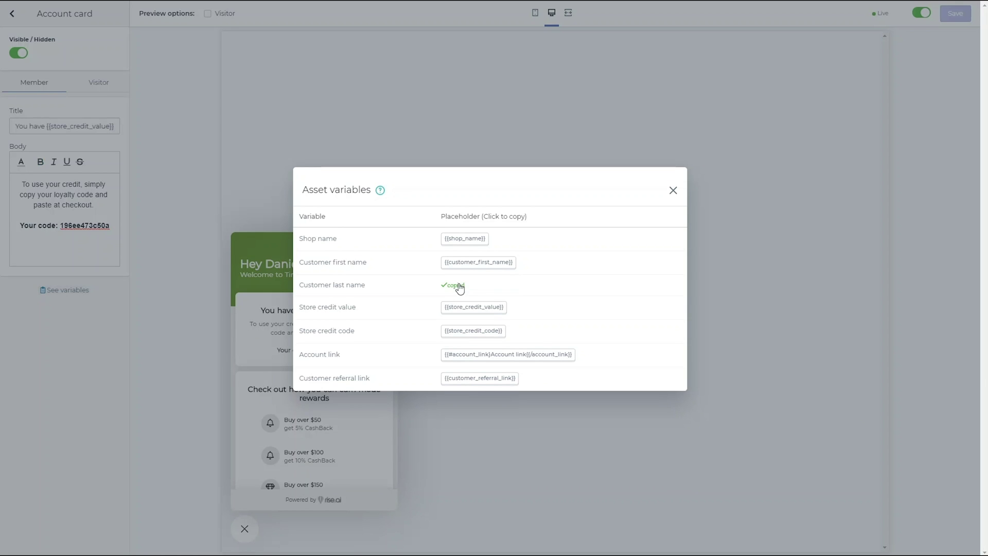
pyautogui.click(673, 191)
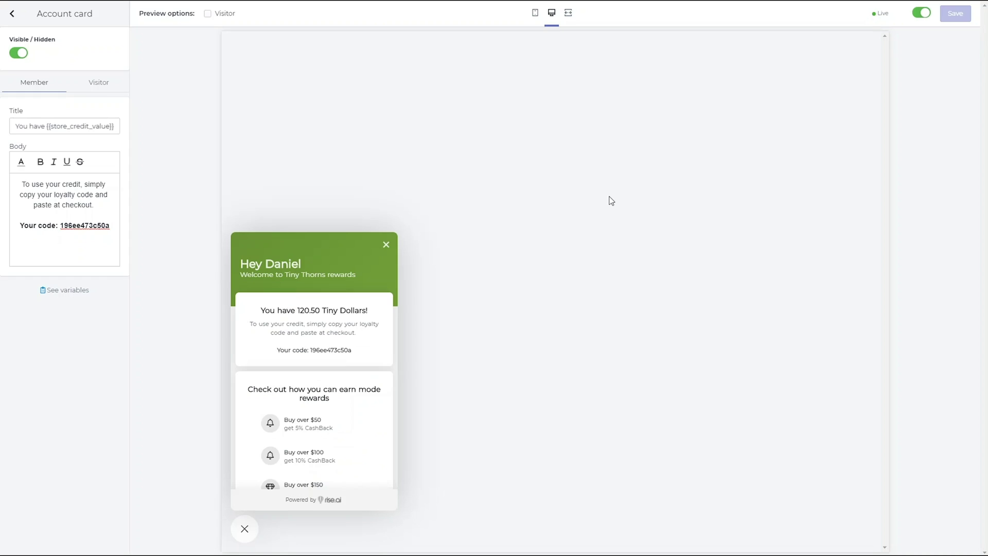
pyautogui.click(114, 224)
pyautogui.click(18, 54)
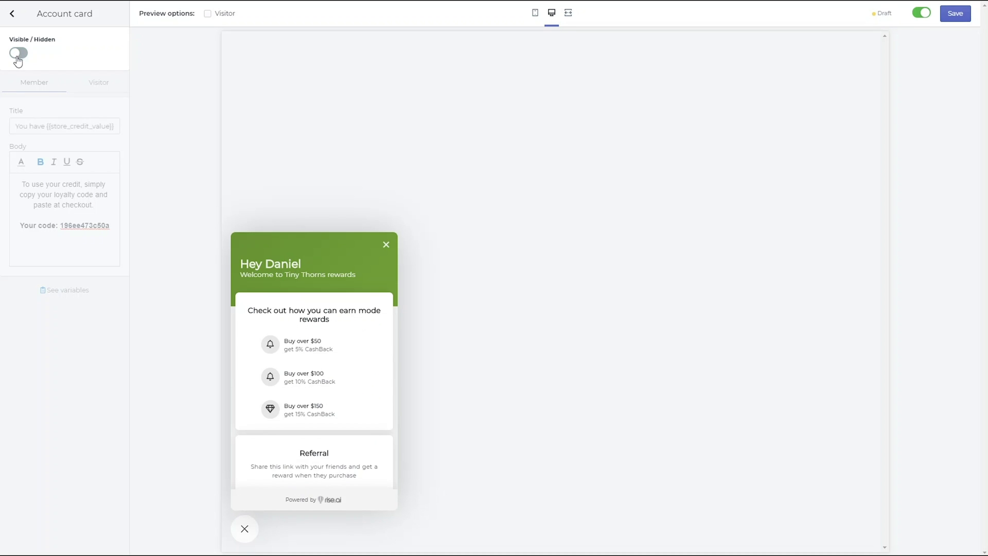
pyautogui.click(18, 53)
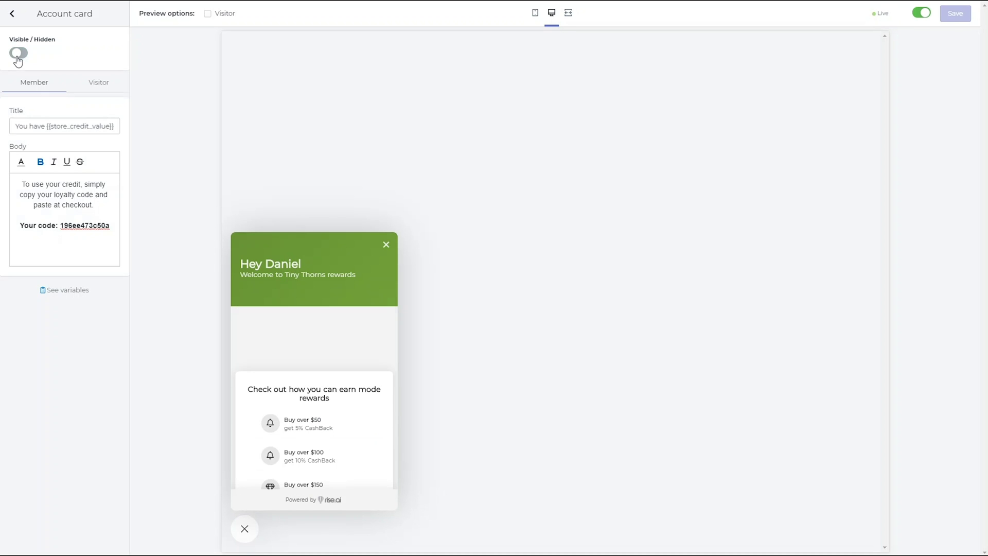
# - Open the Referrals card and view its Not generated and Visitor referral text
pyautogui.click(12, 21)
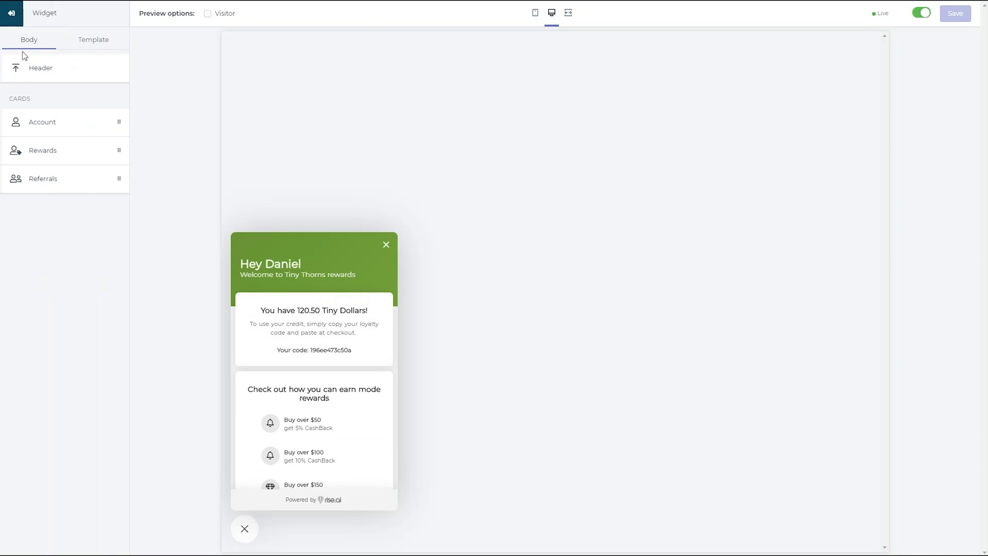
pyautogui.click(56, 181)
pyautogui.scroll(-4, 244, 347)
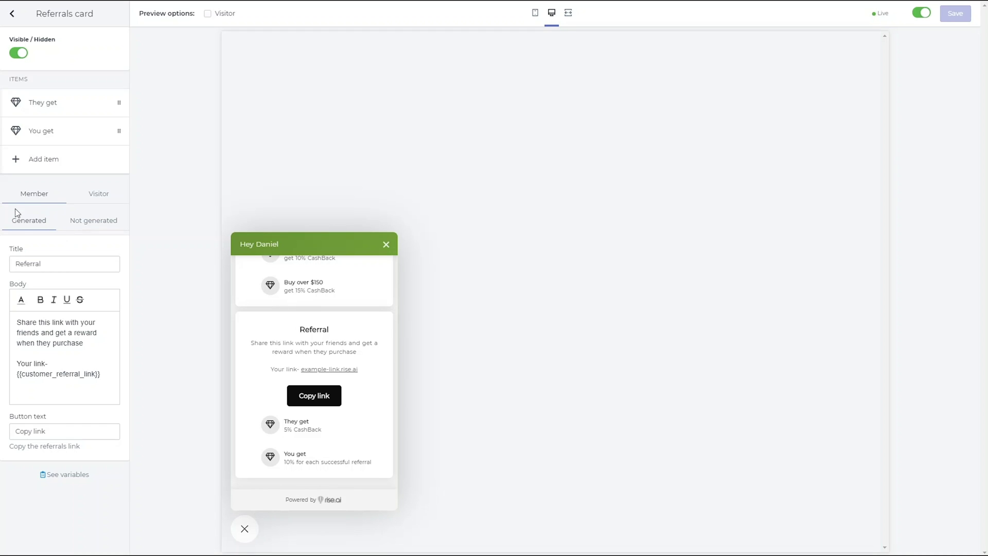
pyautogui.click(86, 224)
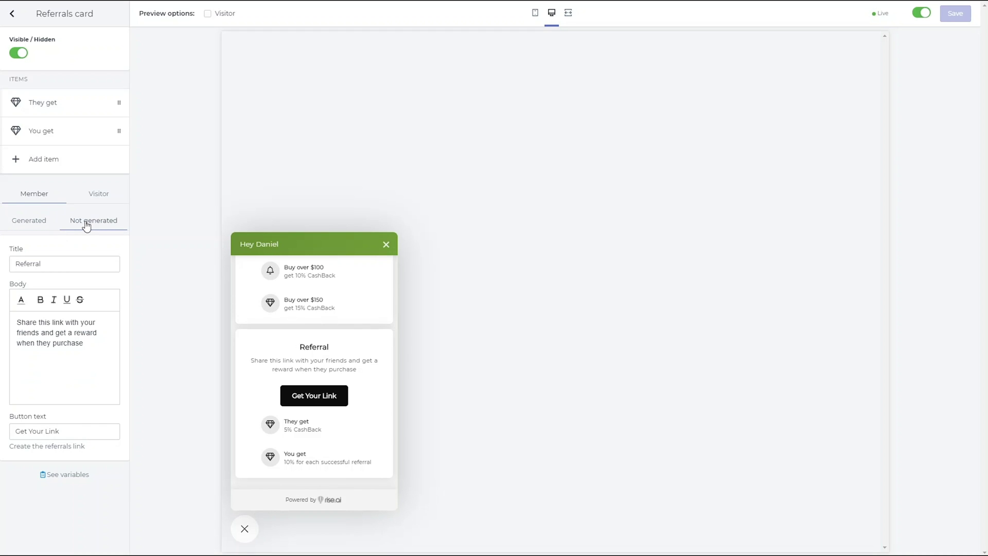
pyautogui.click(96, 195)
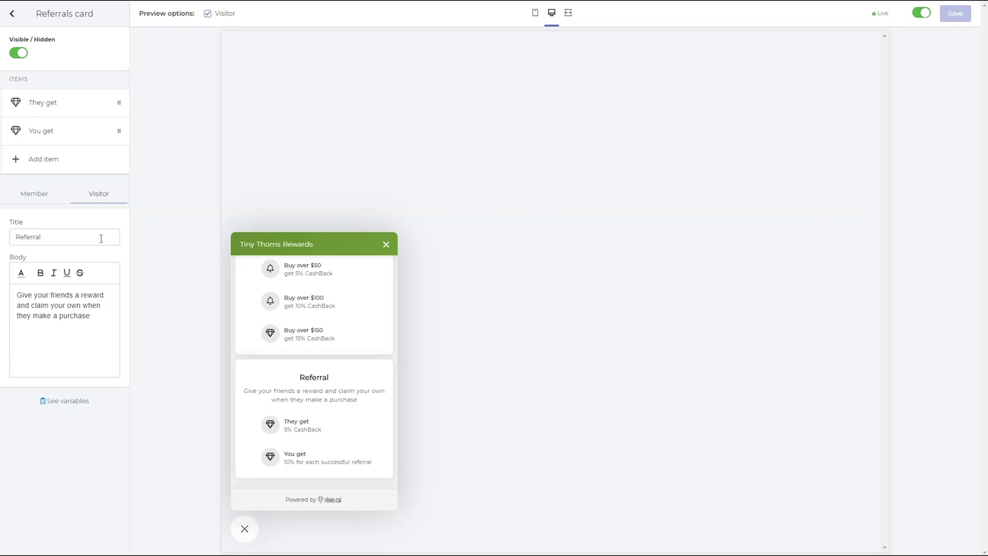
# - Look over the widget template's Theme and its Colors settings
pyautogui.click(16, 17)
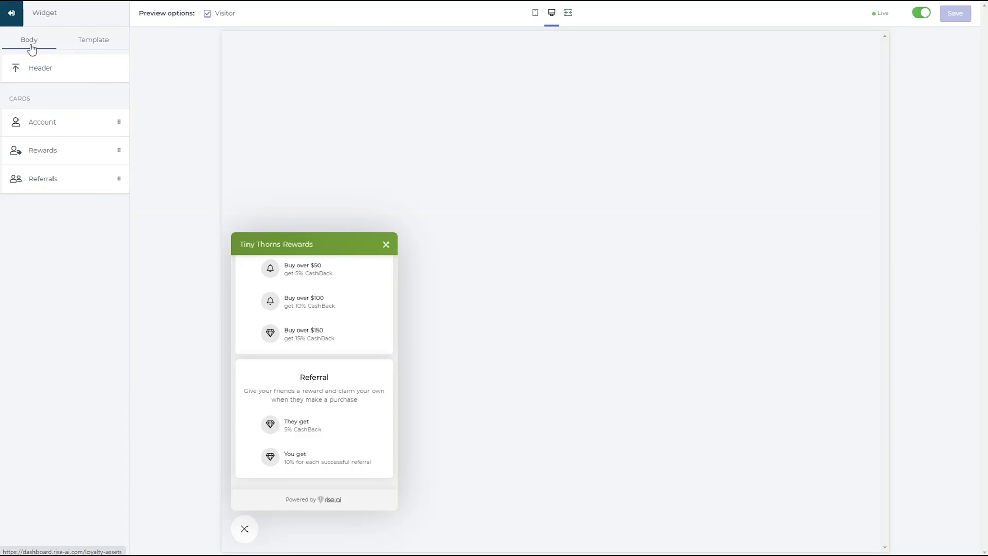
pyautogui.click(67, 39)
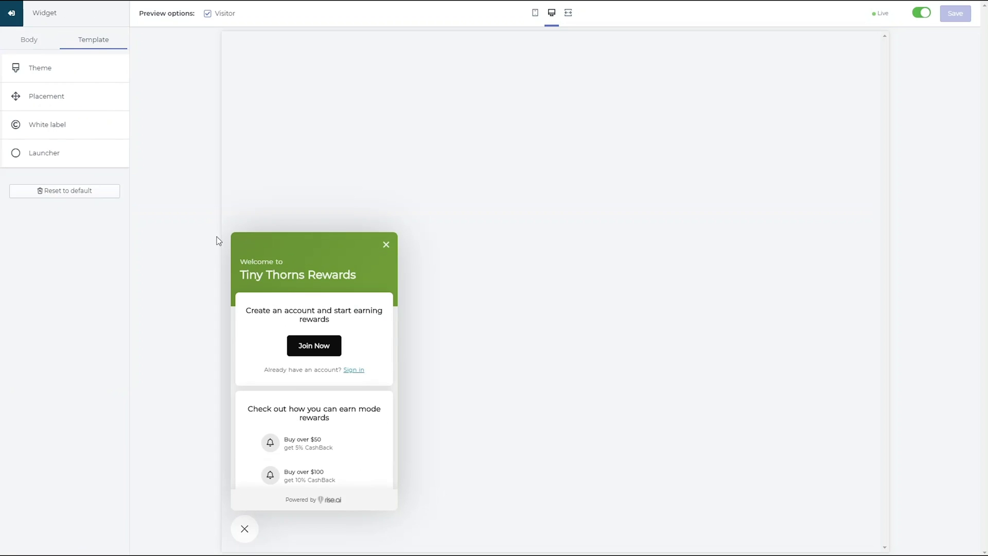
pyautogui.click(72, 71)
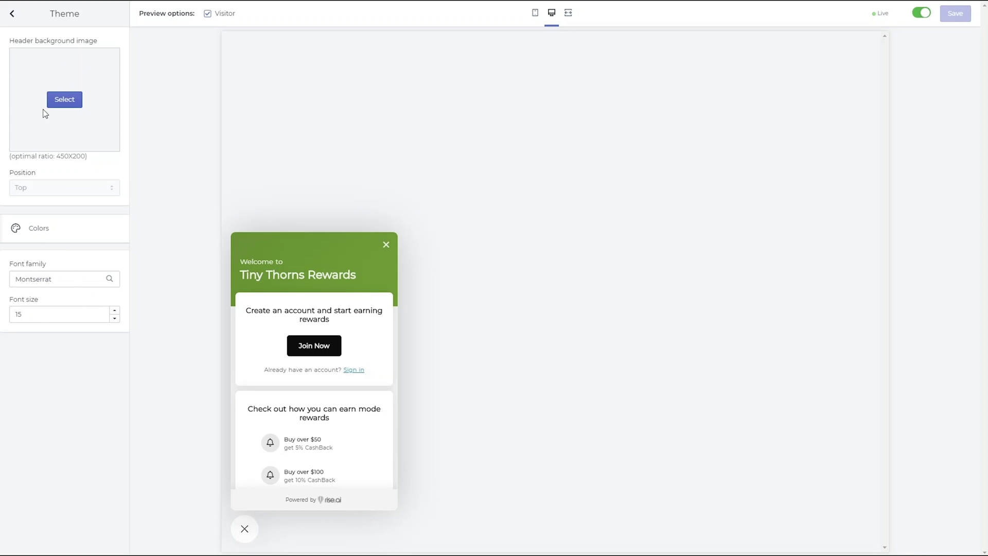
pyautogui.click(38, 229)
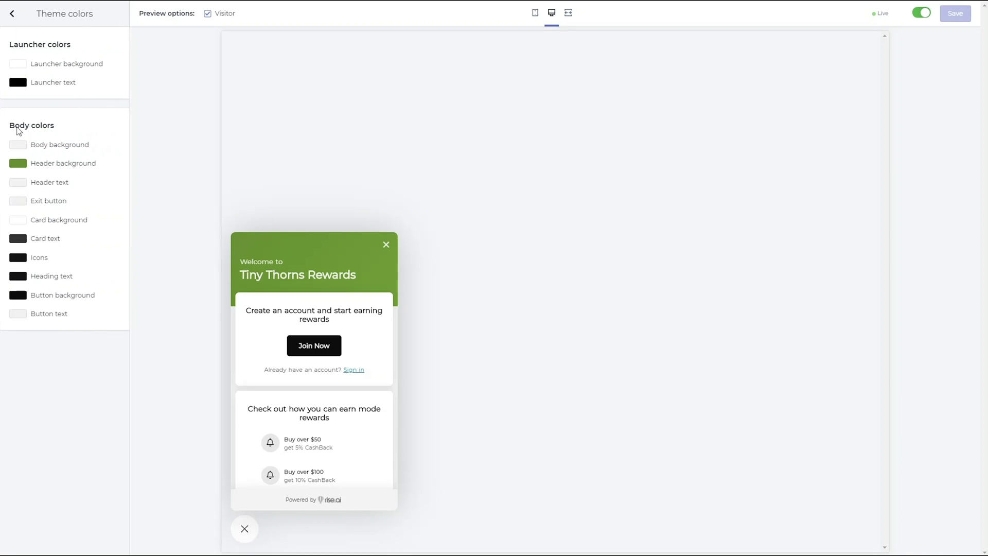
pyautogui.click(19, 21)
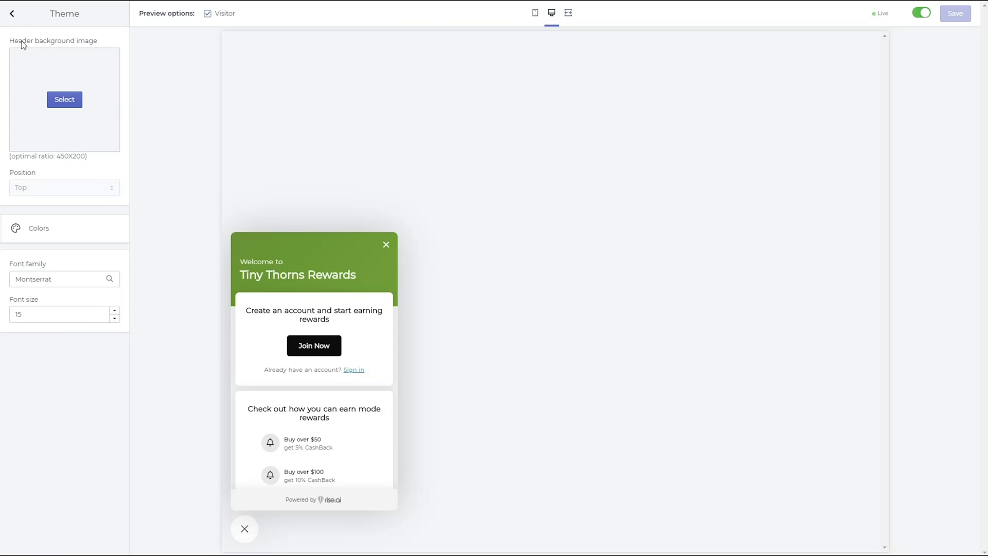
pyautogui.click(12, 14)
# - Set the widget Placement position to Right, then back to Left
pyautogui.click(45, 98)
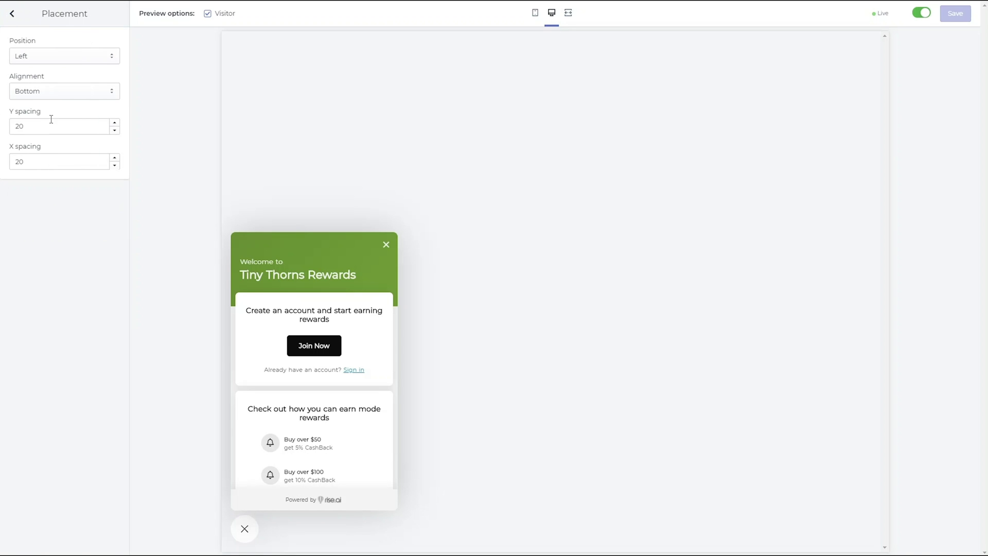
pyautogui.click(78, 61)
pyautogui.click(71, 77)
pyautogui.click(70, 60)
pyautogui.click(60, 67)
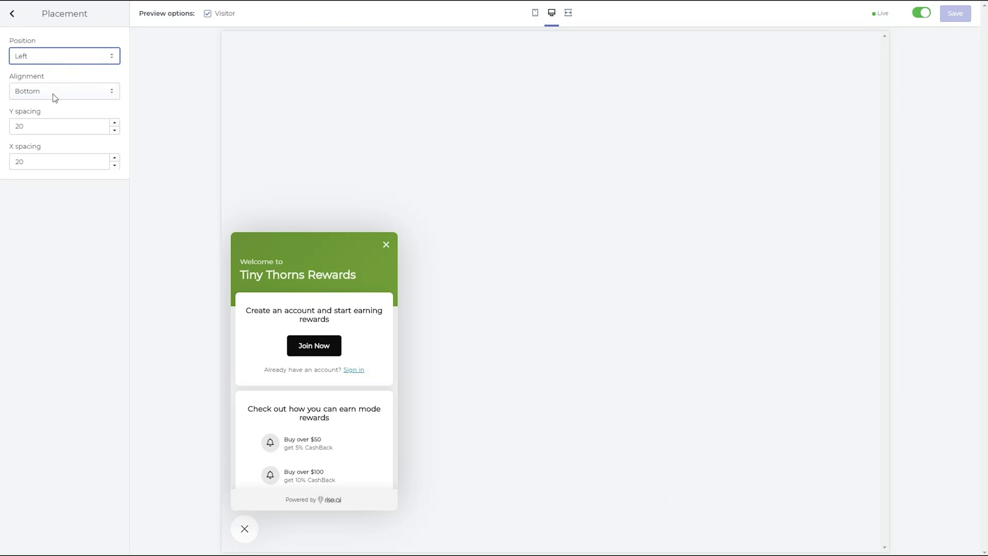
# - Set the Launcher type to Icon only
pyautogui.click(11, 15)
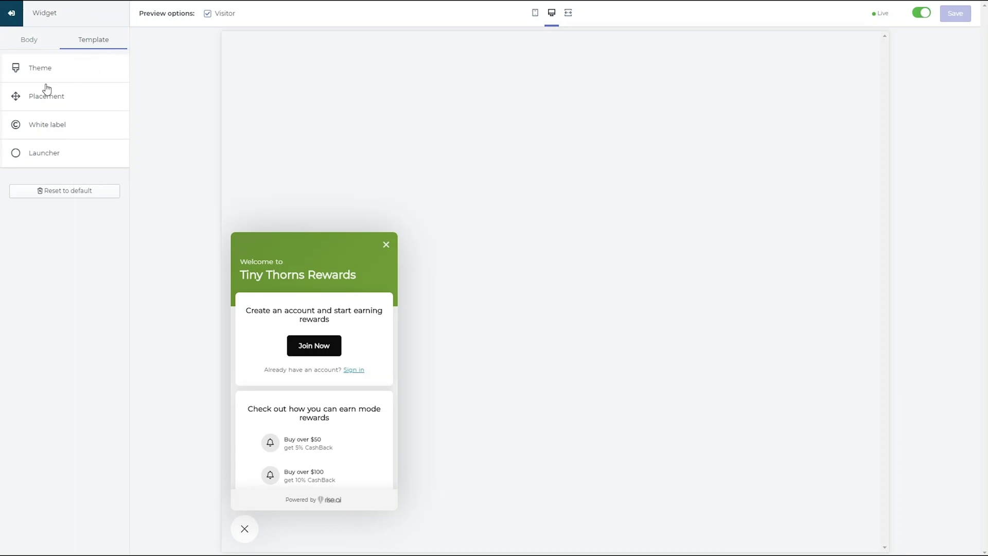
pyautogui.click(65, 155)
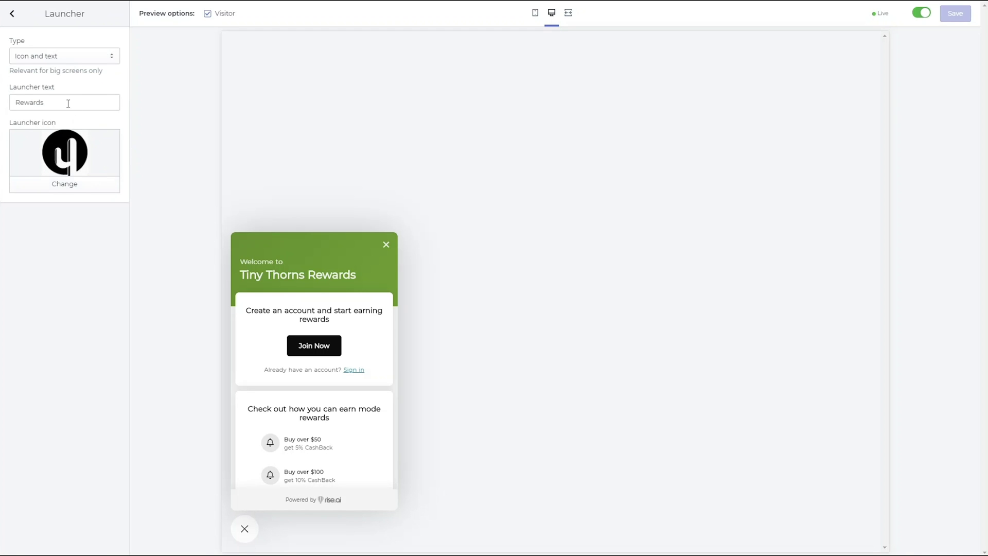
pyautogui.click(70, 58)
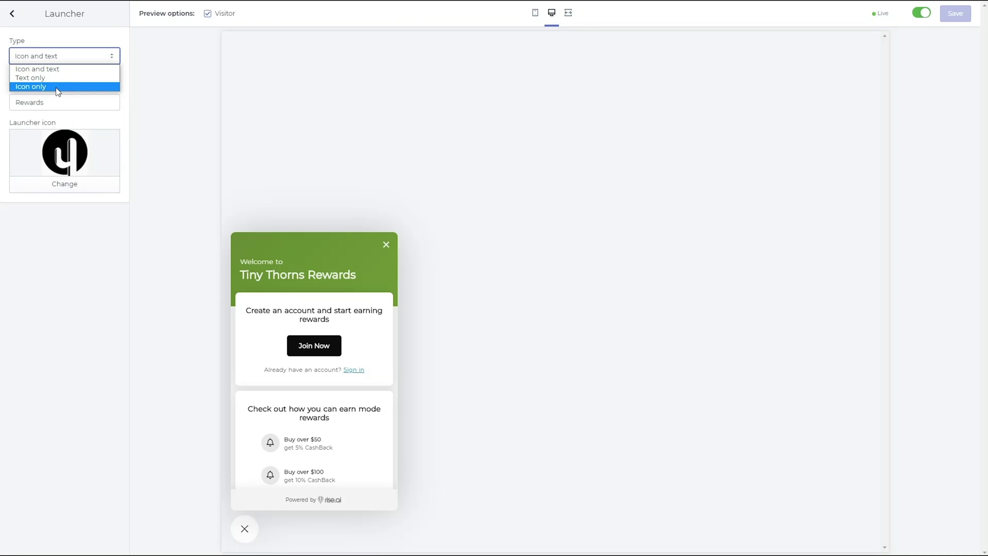
pyautogui.click(58, 87)
# - Exit the widget editor and customize the Account page store credit button
pyautogui.click(248, 525)
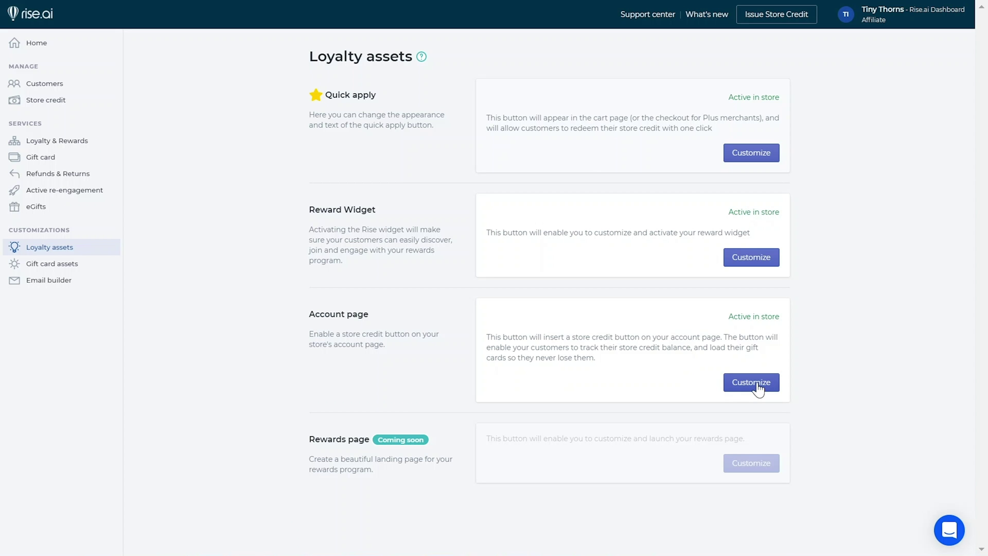
pyautogui.click(756, 384)
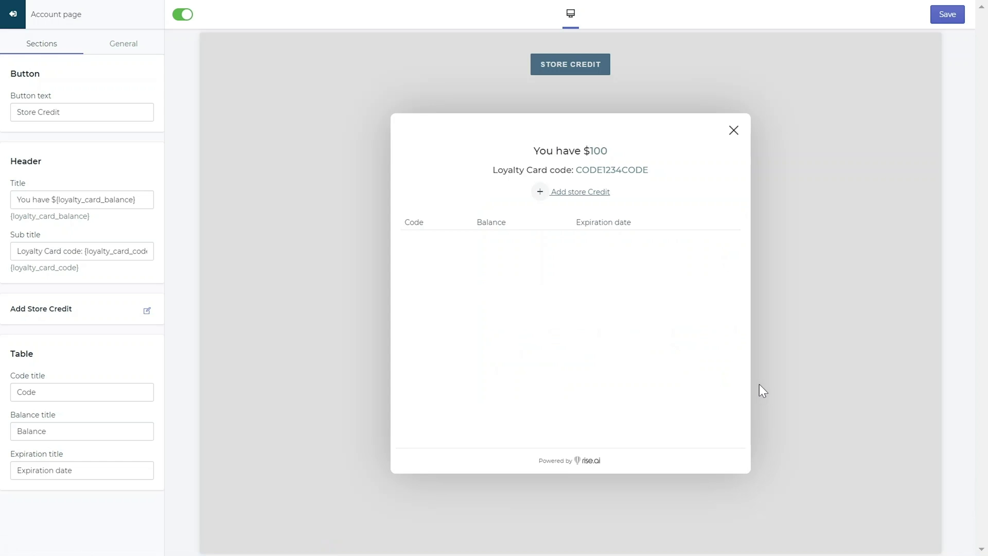